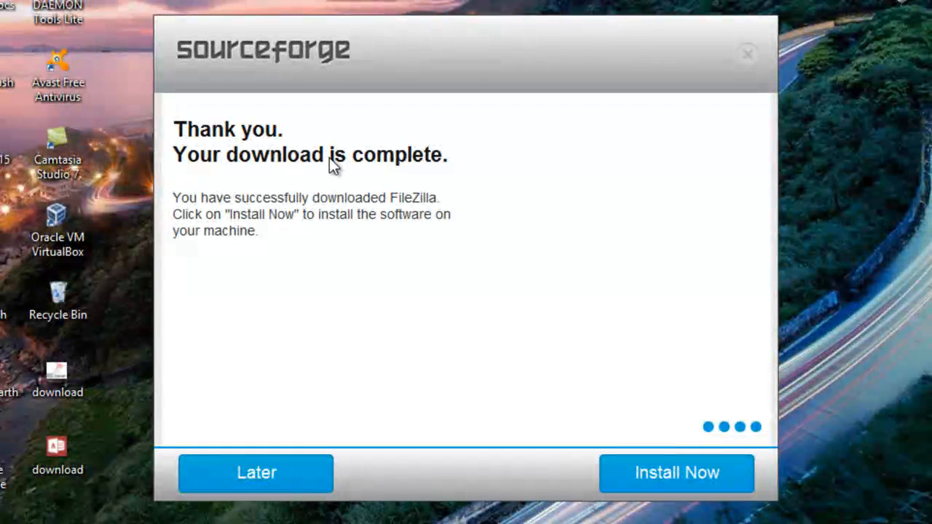
Start the FileZilla installation, and in FileZilla Server add a user account named Admin with no group.
{"action": "left_click", "coordinate": [642, 478]}
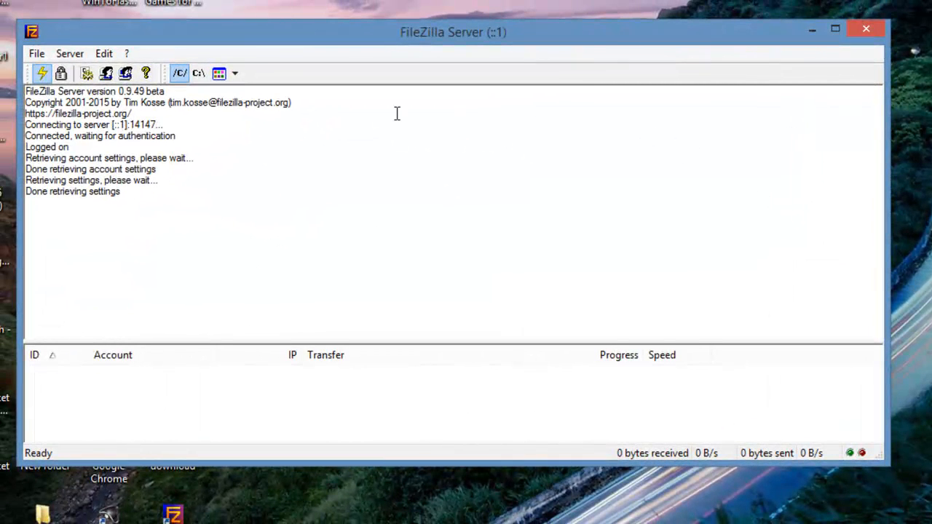
{"action": "left_click", "coordinate": [104, 55]}
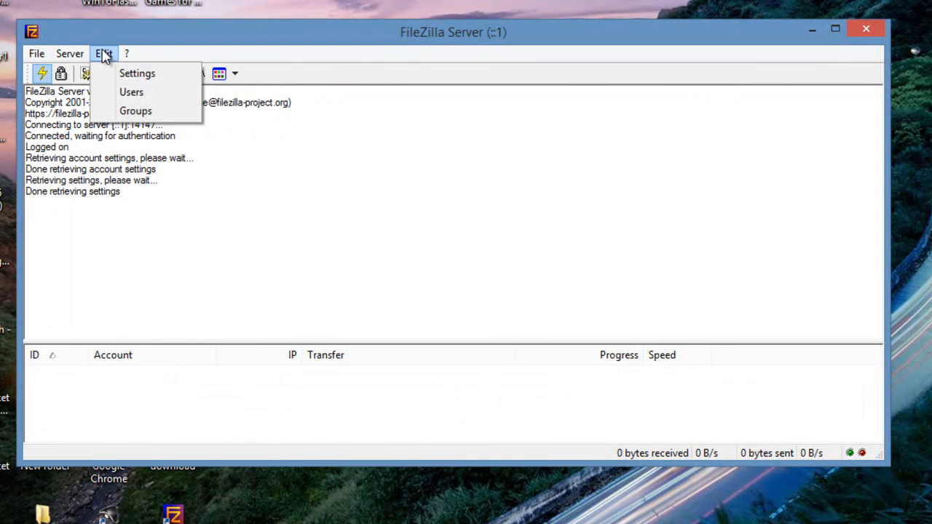
{"action": "left_click", "coordinate": [116, 90]}
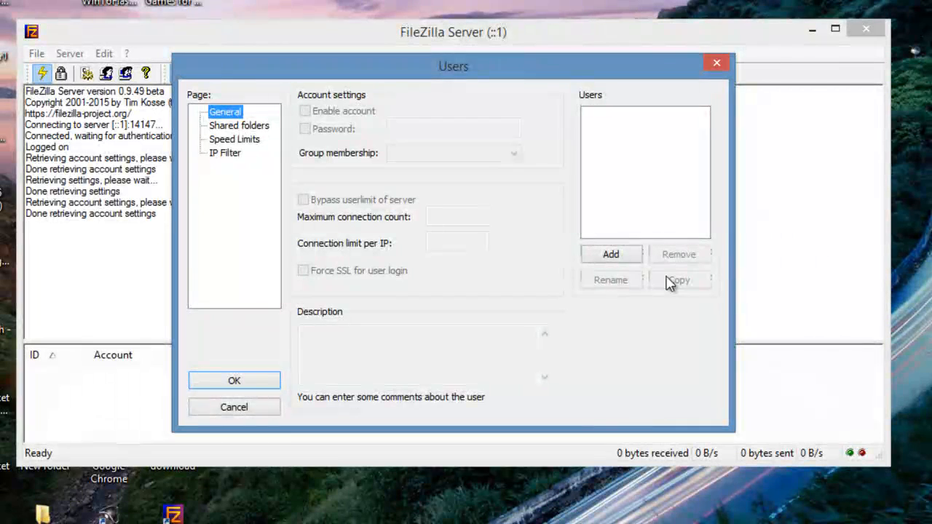
{"action": "left_click", "coordinate": [611, 256]}
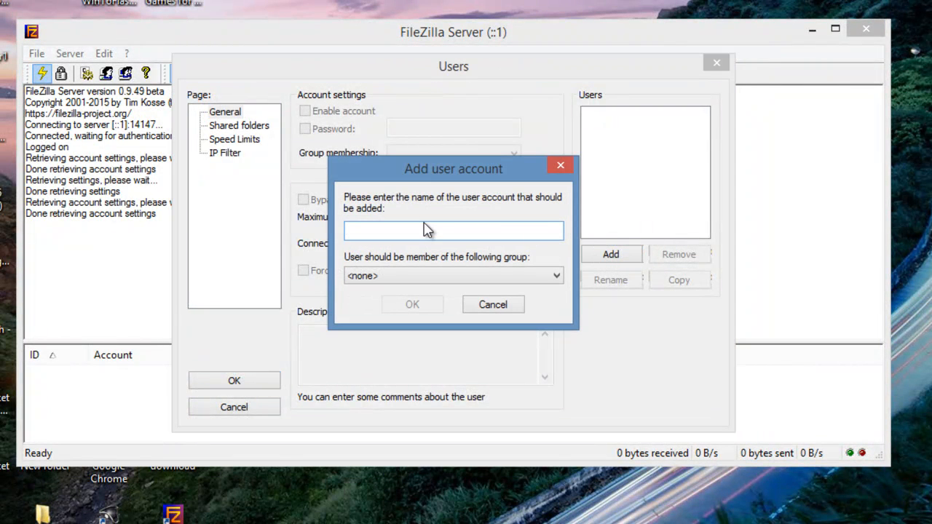
{"action": "type", "text": "Admin"}
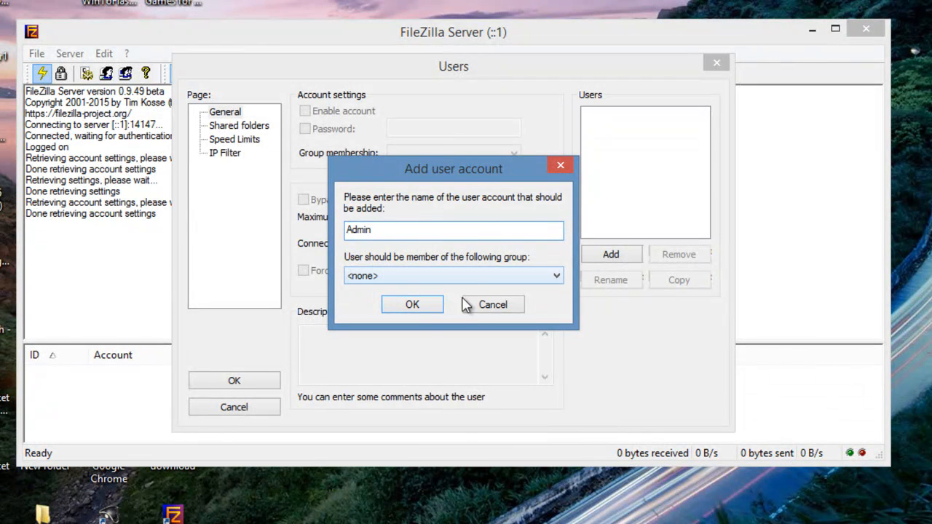
{"action": "left_click", "coordinate": [419, 310]}
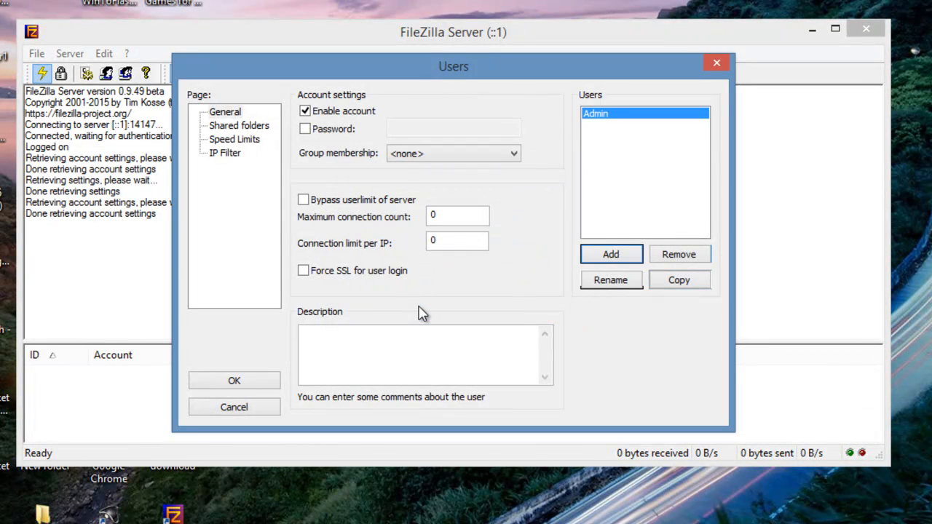
Enable password protection for the Admin account and enter the account password.
{"action": "left_click", "coordinate": [305, 129]}
{"action": "left_click", "coordinate": [400, 128]}
{"action": "type", "text": "••••••••••••"}
Add the C:\Users\user\Documents folder to the Admin account's shared folders.
{"action": "left_click", "coordinate": [238, 125]}
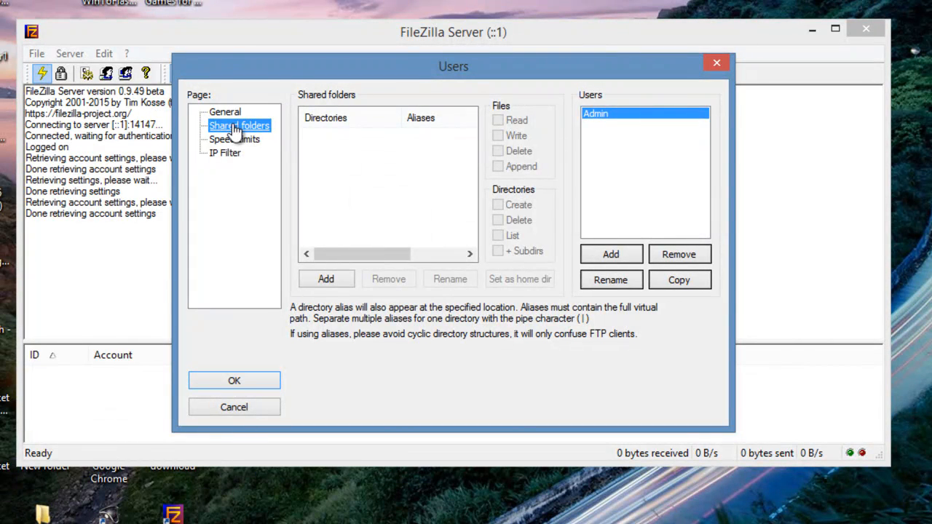
{"action": "left_click", "coordinate": [313, 278]}
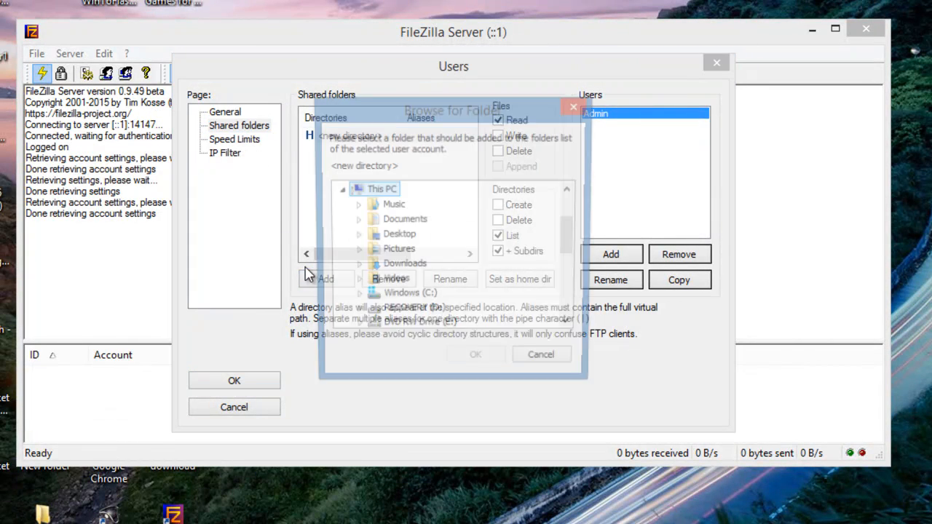
{"action": "mouse_move", "coordinate": [567, 252]}
{"action": "left_mouse_down"}
{"action": "mouse_move", "coordinate": [572, 294]}
{"action": "mouse_move", "coordinate": [572, 248]}
{"action": "left_mouse_up"}
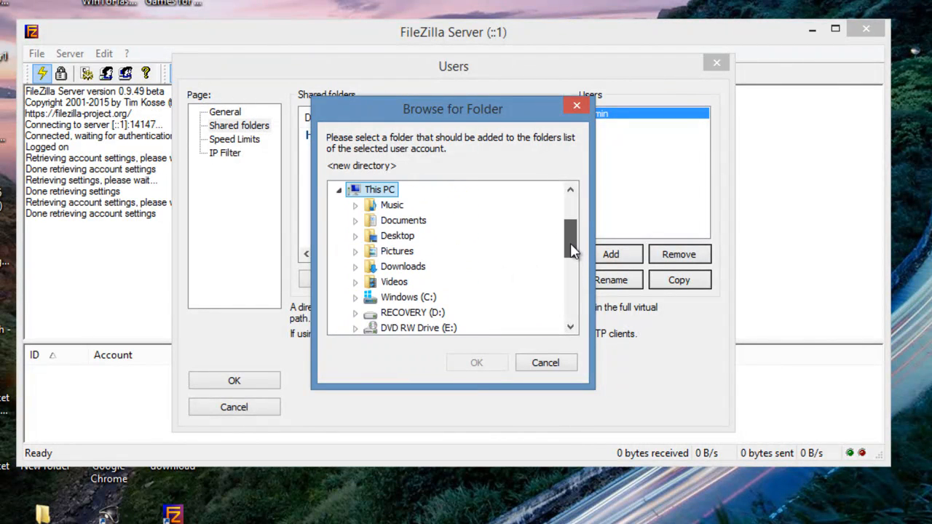
{"action": "left_click", "coordinate": [419, 222]}
{"action": "double_click", "coordinate": [420, 224]}
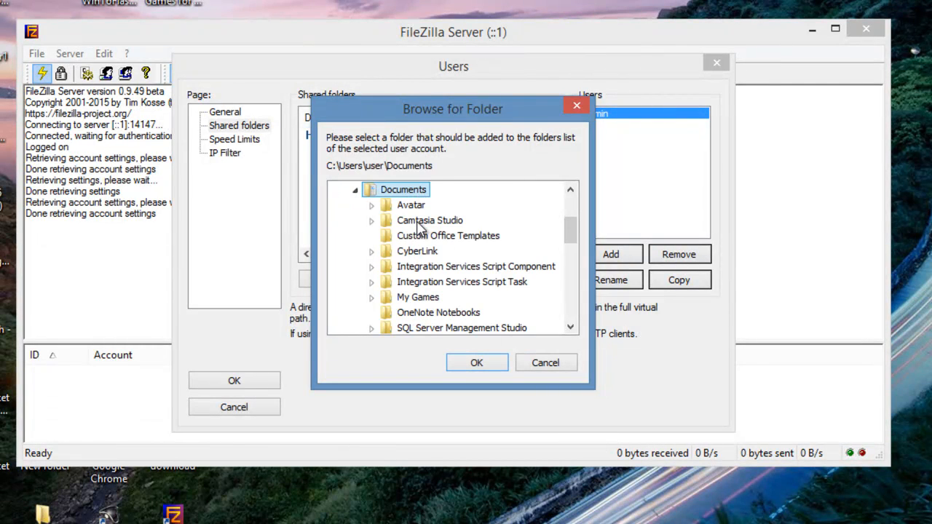
{"action": "left_click", "coordinate": [474, 363]}
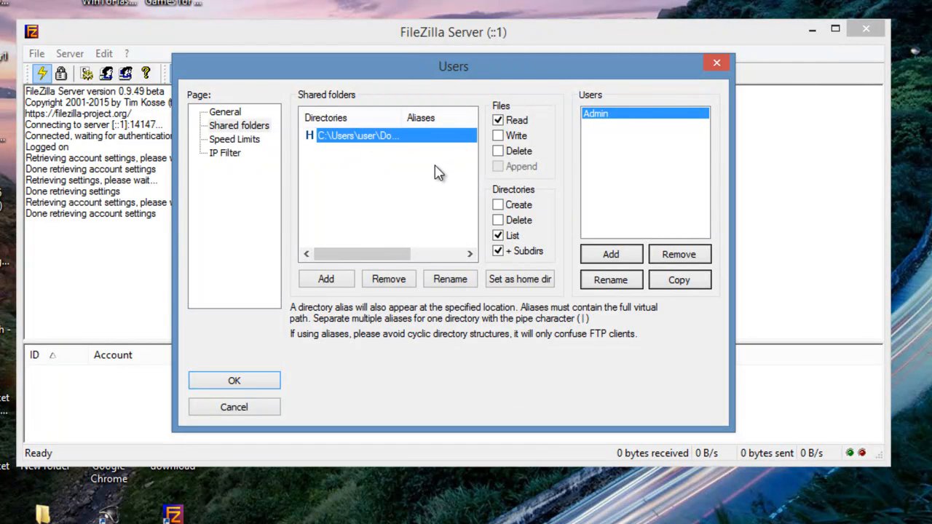
Grant the shared folder file Write and Delete and directory Create and Delete permissions, save the user settings and close the server window.
{"action": "left_click", "coordinate": [499, 137]}
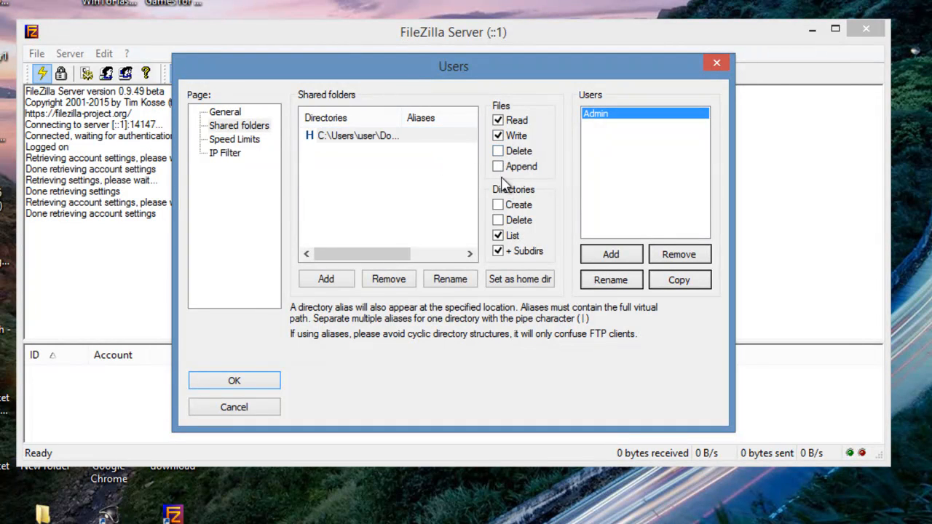
{"action": "left_click", "coordinate": [498, 151]}
{"action": "left_click", "coordinate": [499, 205]}
{"action": "left_click", "coordinate": [501, 220]}
{"action": "left_click", "coordinate": [260, 381]}
{"action": "left_click", "coordinate": [855, 35]}
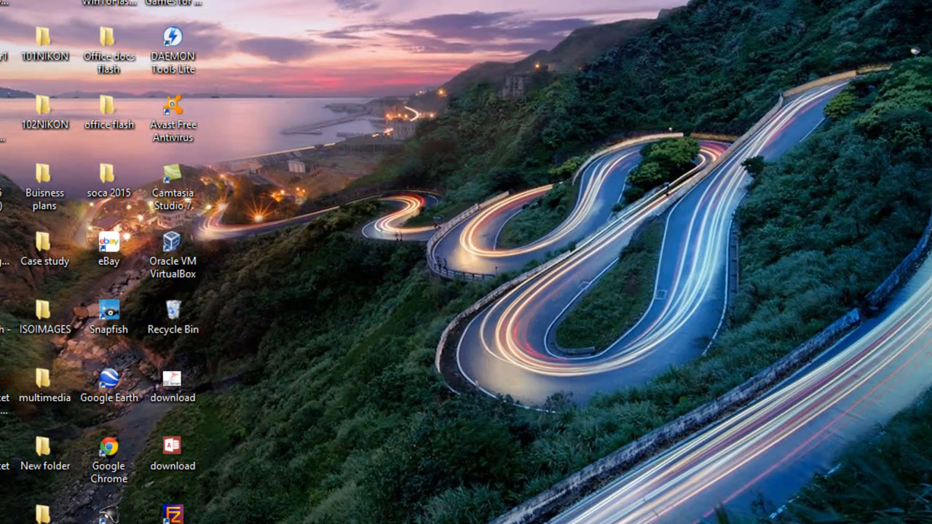
Open the Command Prompt and run ipconfig to look up the computer's IPv4 address.
{"action": "key", "text": "super"}
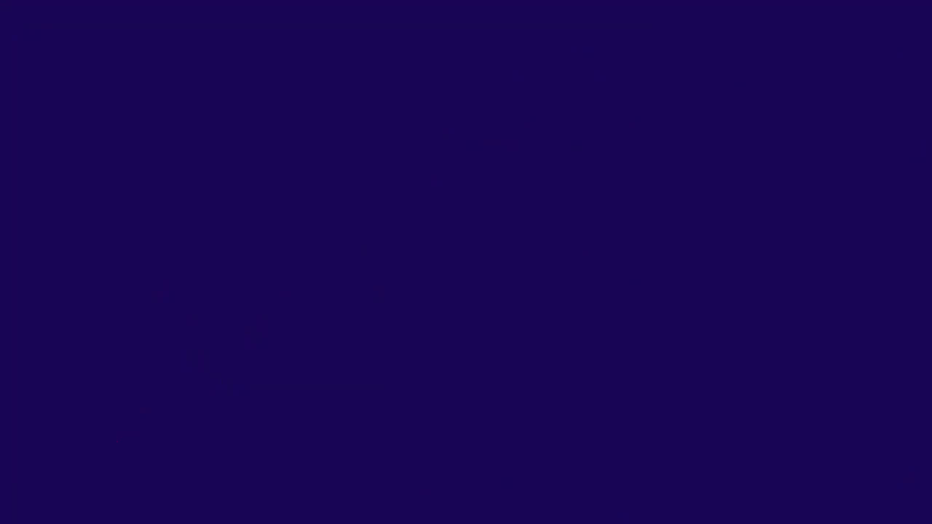
{"action": "type", "text": "cm"}
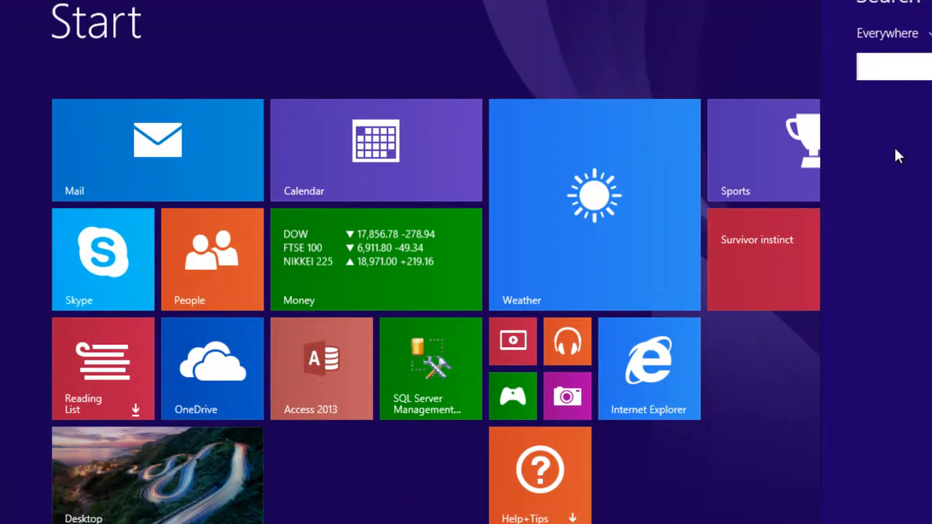
{"action": "key", "text": "Return"}
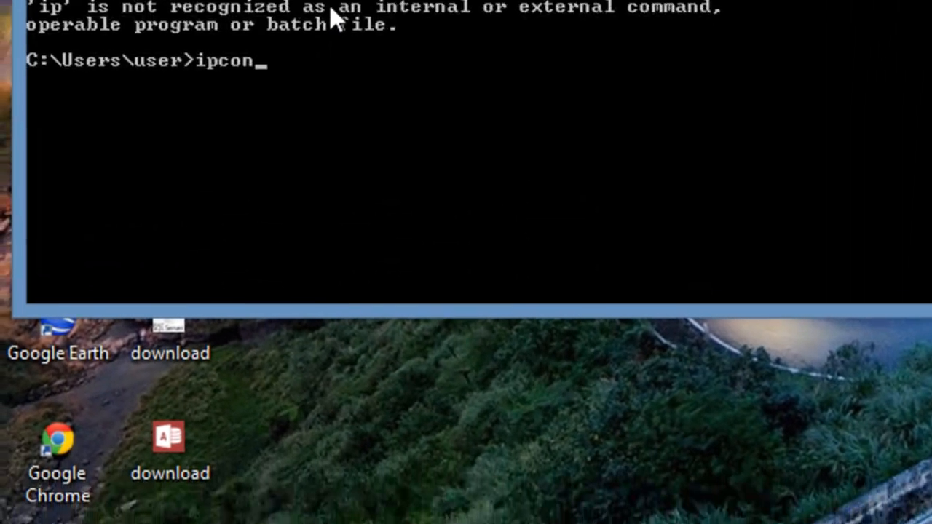
{"action": "type", "text": "fig"}
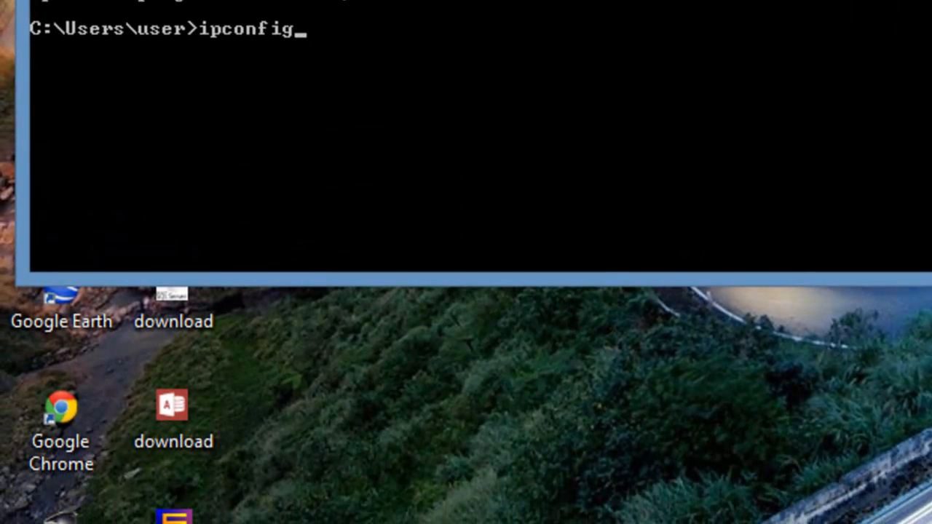
{"action": "key", "text": "Return"}
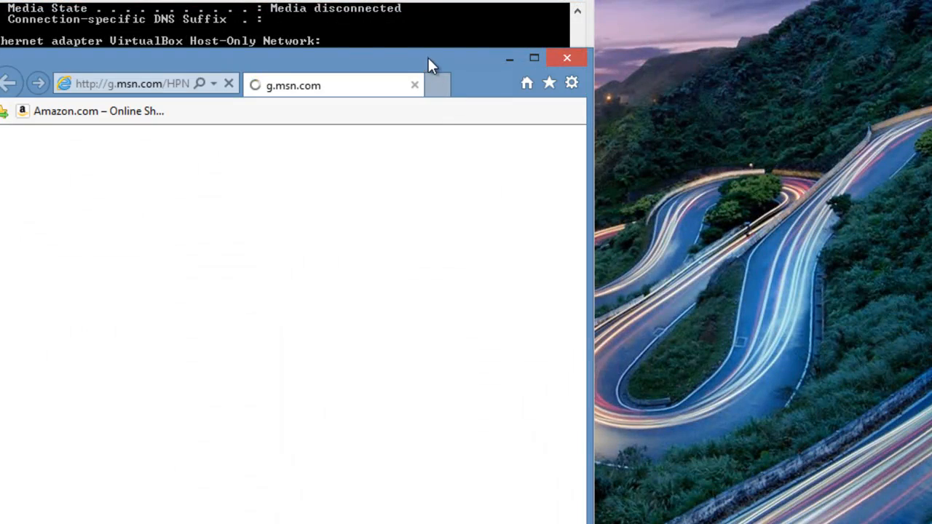
Open the FTP server at ftp://169.254.104.86 in Internet Explorer.
{"action": "left_click_drag", "start_coordinate": [428, 58], "coordinate": [931, 85]}
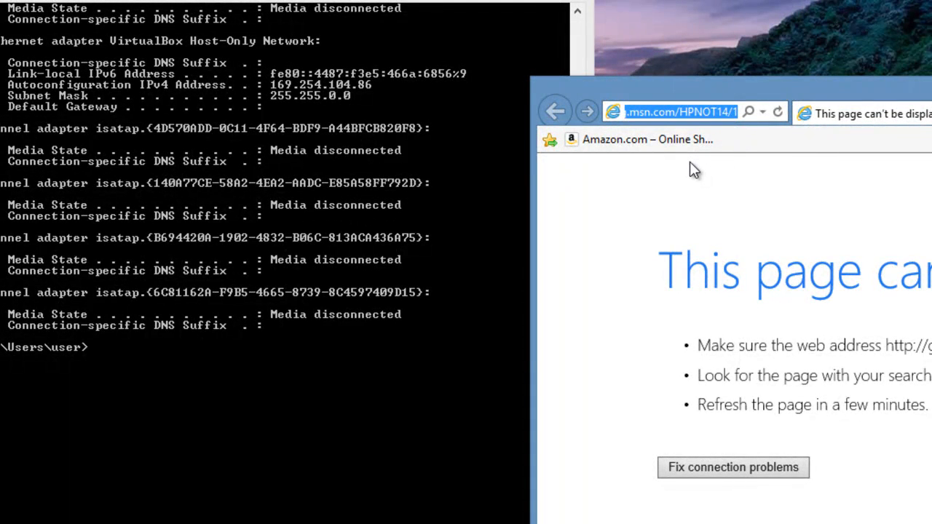
{"action": "key", "text": "BackSpace"}
{"action": "type", "text": "ftp"}
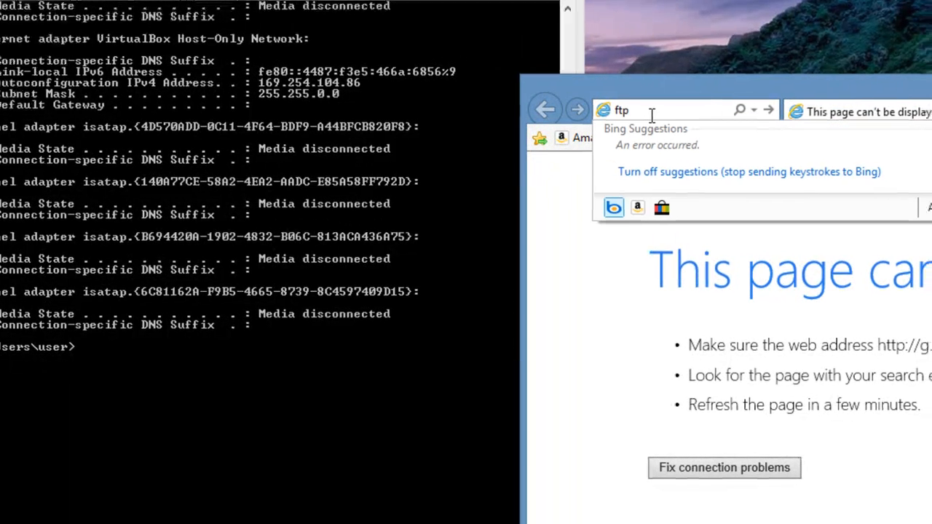
{"action": "type", "text": ":"}
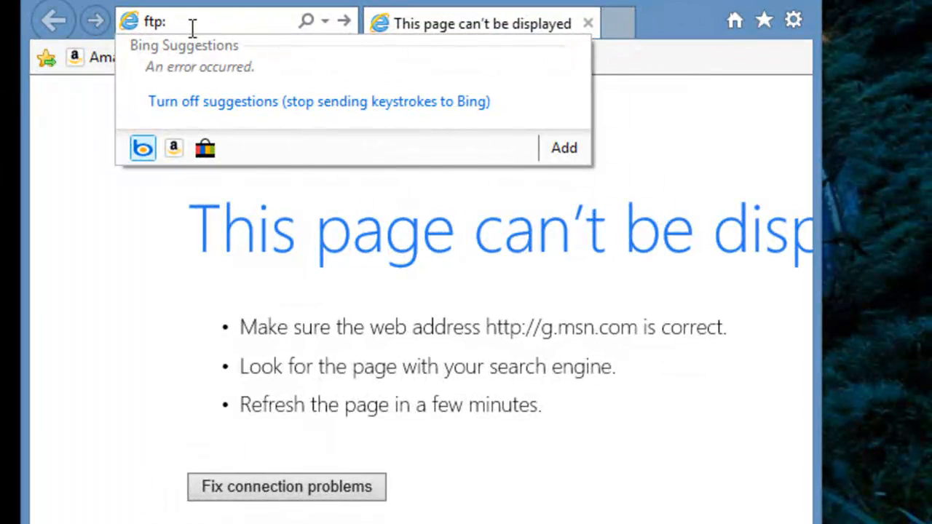
{"action": "type", "text": "/"}
{"action": "type", "text": "/"}
{"action": "type", "text": "169.254.104.86"}
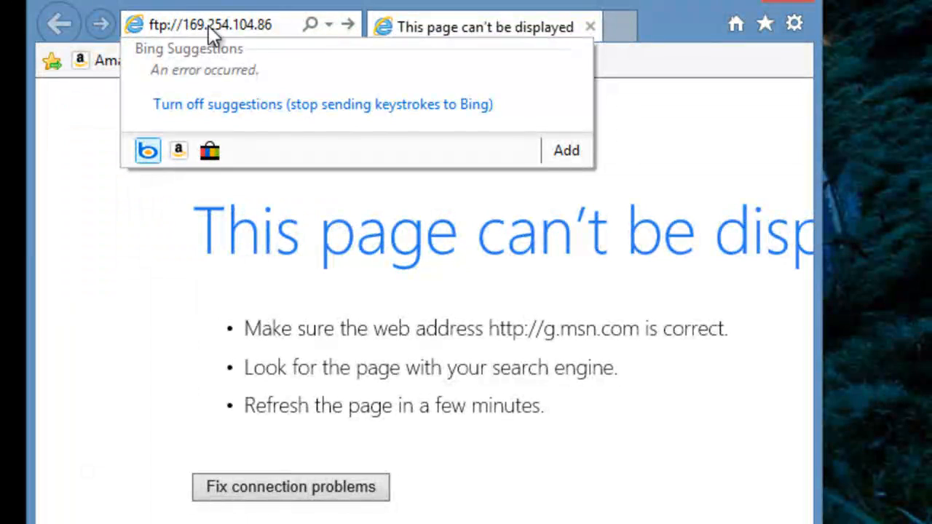
{"action": "key", "text": "Return"}
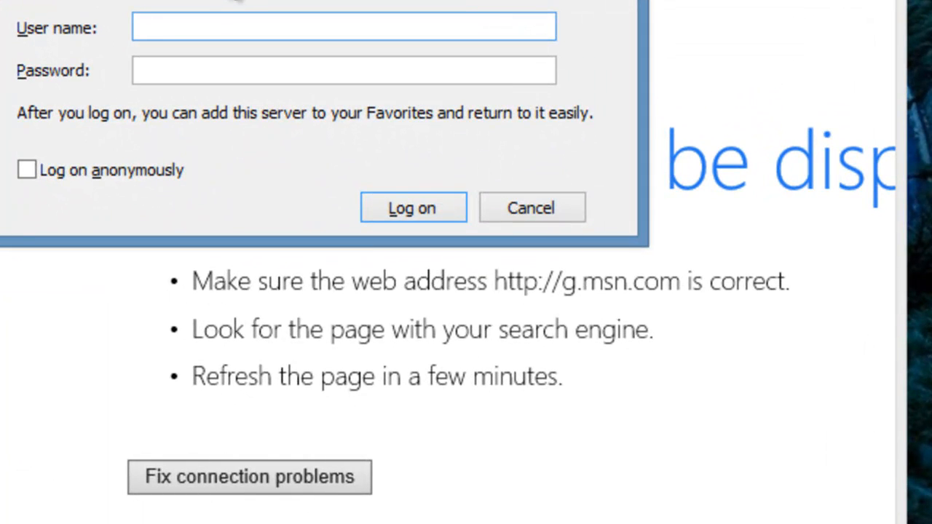
Log on to the FTP server with the user name Admin and the account password.
{"action": "type", "text": "Admin"}
{"action": "key", "text": "Tab"}
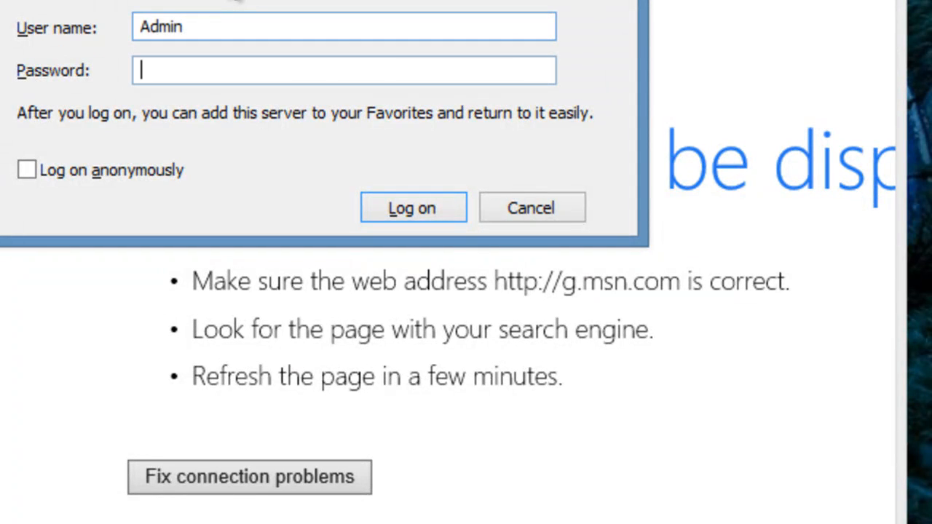
{"action": "type", "text": "admin"}
{"action": "key", "text": "Return"}
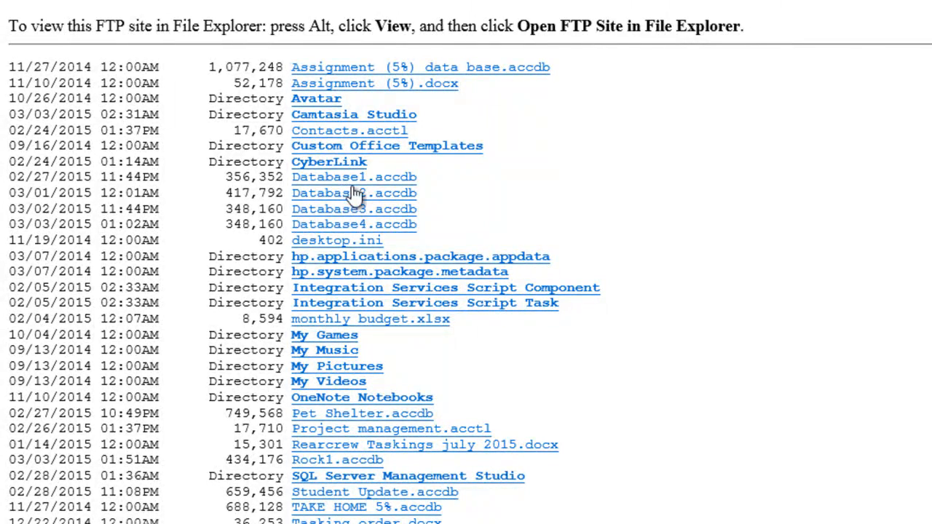
Look through the FTP directory listing, bring up the download options for Pet Shelter.accdb and dismiss them.
{"action": "scroll", "coordinate": [404, 117], "scroll_direction": "down", "scroll_amount": 3}
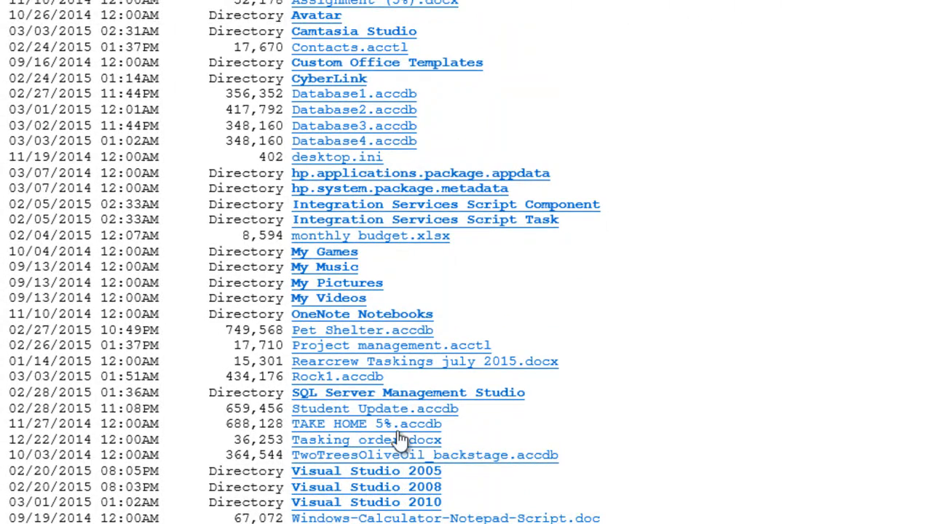
{"action": "scroll", "coordinate": [359, 409], "scroll_direction": "up", "scroll_amount": 3}
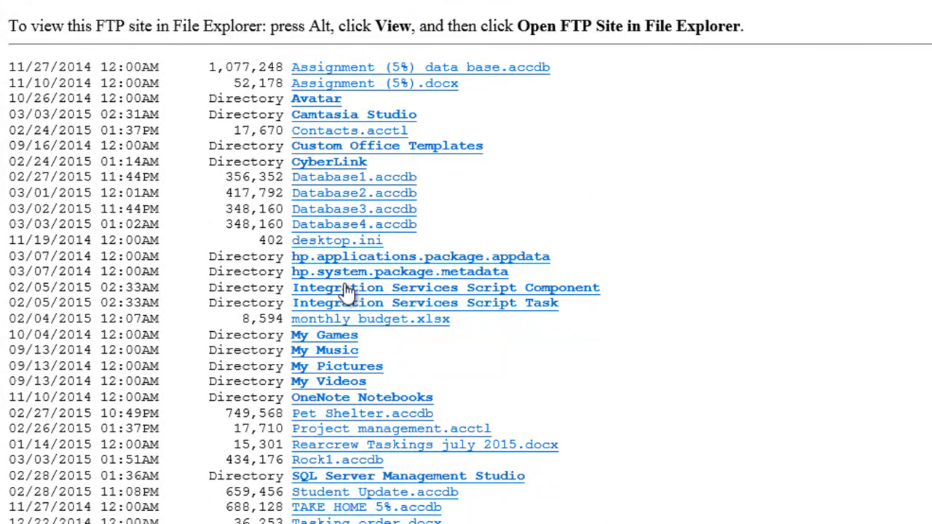
{"action": "left_click", "coordinate": [362, 413]}
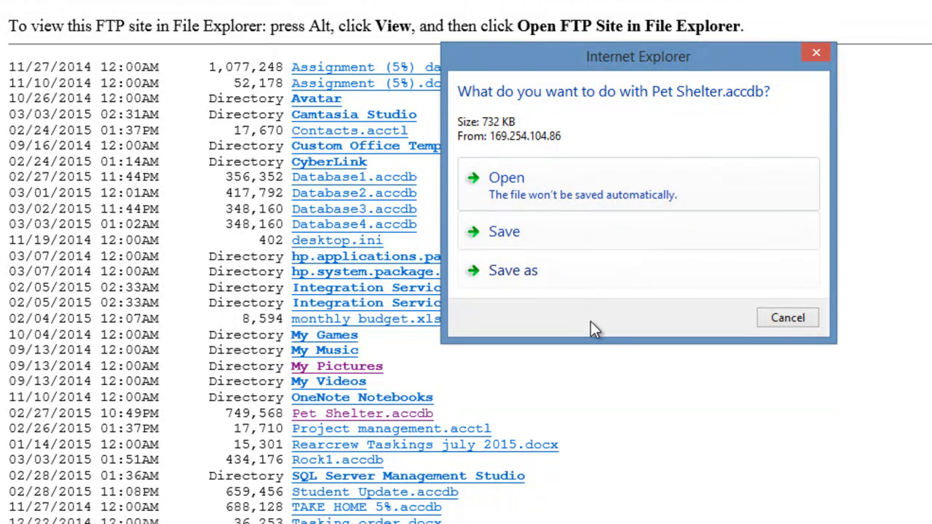
{"action": "left_click", "coordinate": [786, 317]}
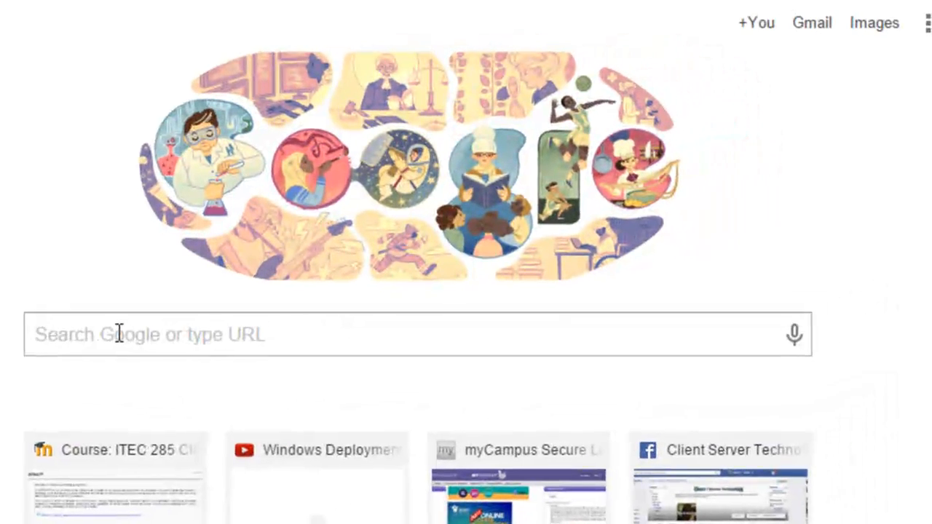
Search Google for ipchicken in Chrome and open the IP Chicken site to look up the public IP address.
{"action": "left_click", "coordinate": [117, 334]}
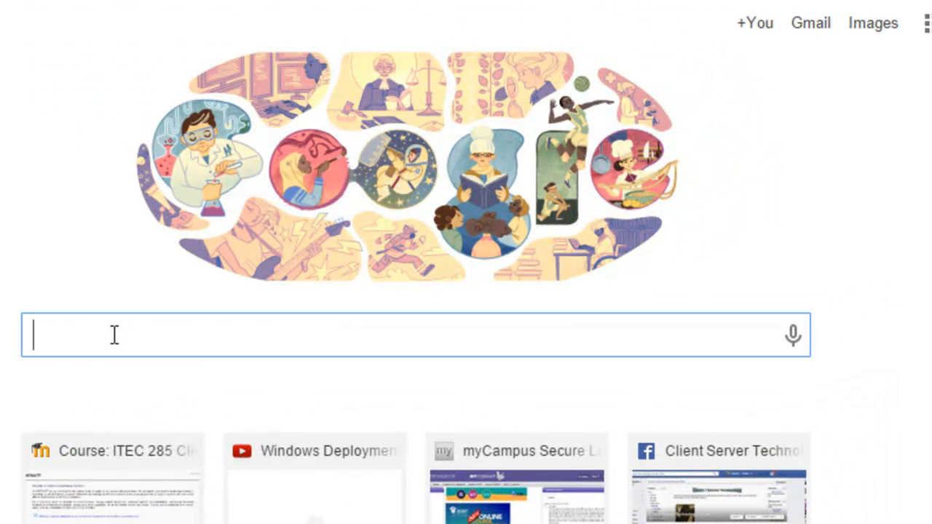
{"action": "type", "text": "i"}
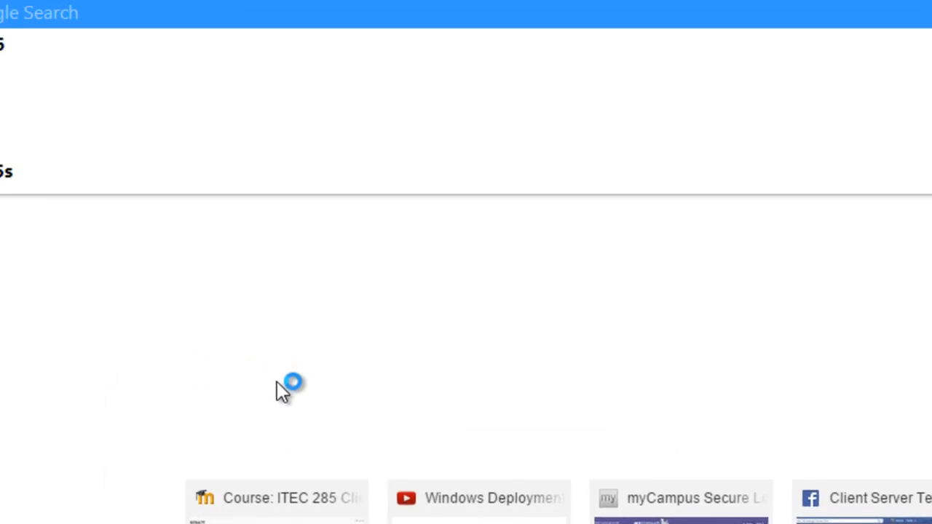
{"action": "type", "text": "pchick"}
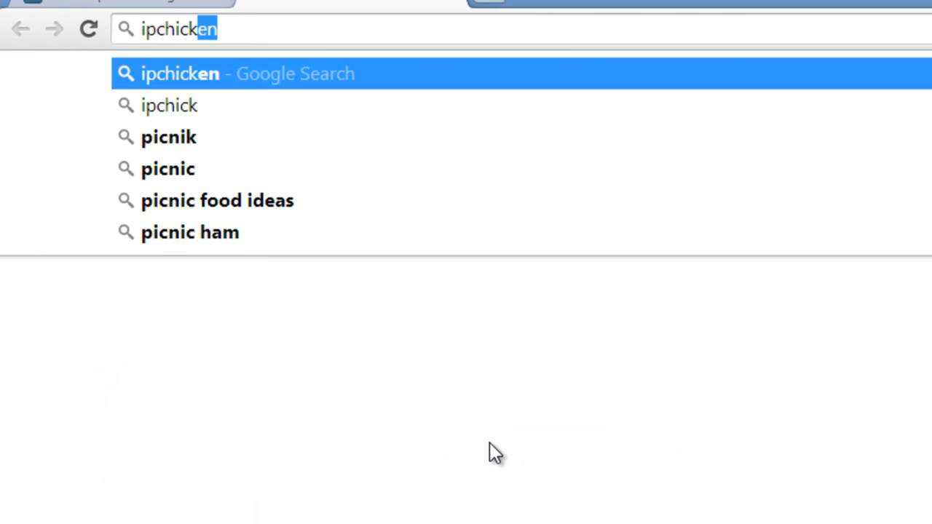
{"action": "type", "text": "en"}
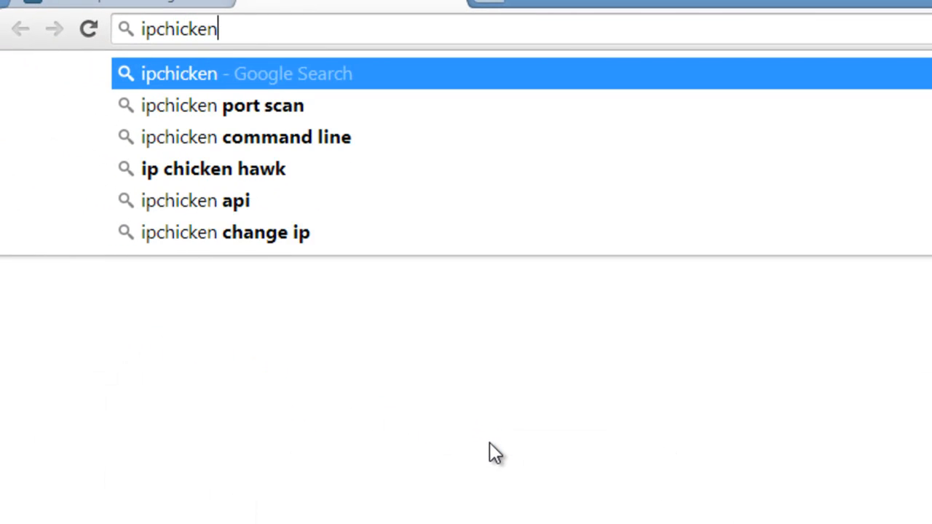
{"action": "left_click", "coordinate": [224, 284]}
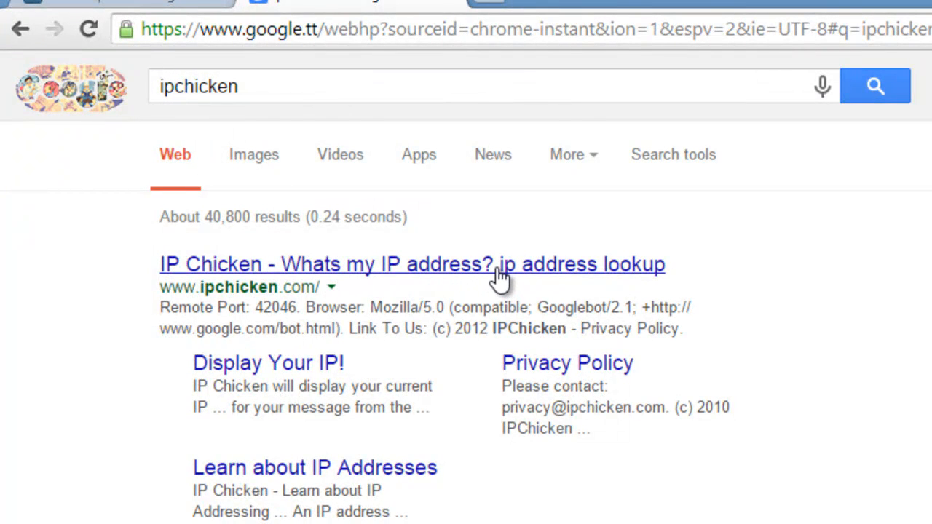
{"action": "left_click", "coordinate": [471, 266]}
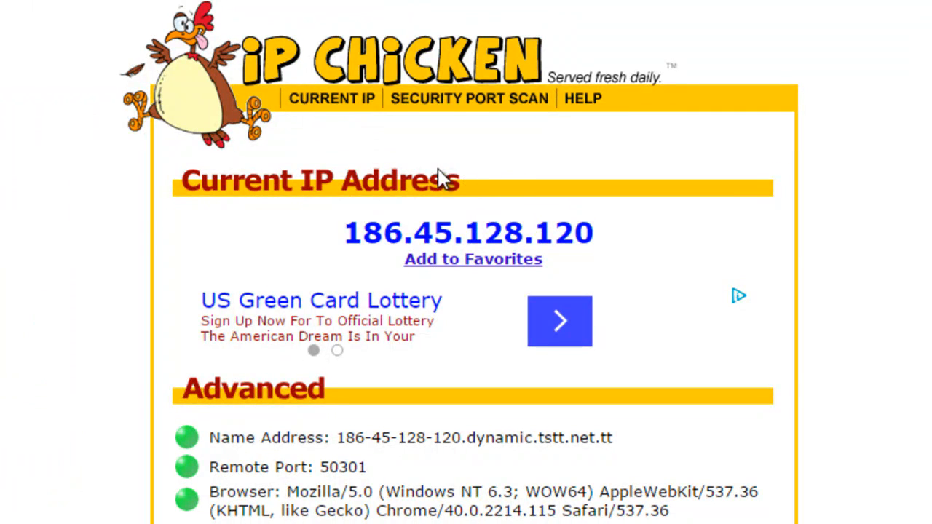
Copy the public IP address from IP Chicken and open ftp://186.45.128.120 in a new browser tab.
{"action": "left_click_drag", "start_coordinate": [346, 233], "coordinate": [610, 242]}
{"action": "key", "text": "ctrl+c"}
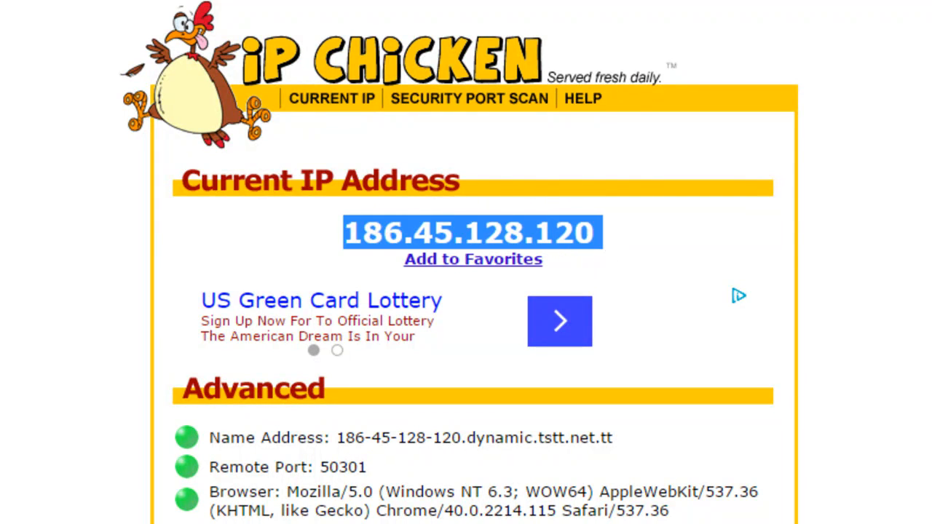
{"action": "key", "text": "ctrl+t"}
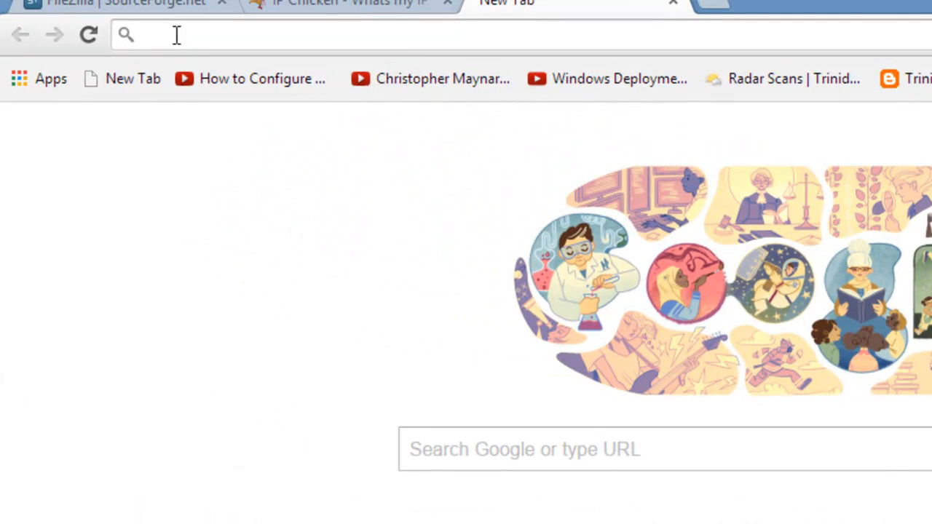
{"action": "type", "text": "ftp"}
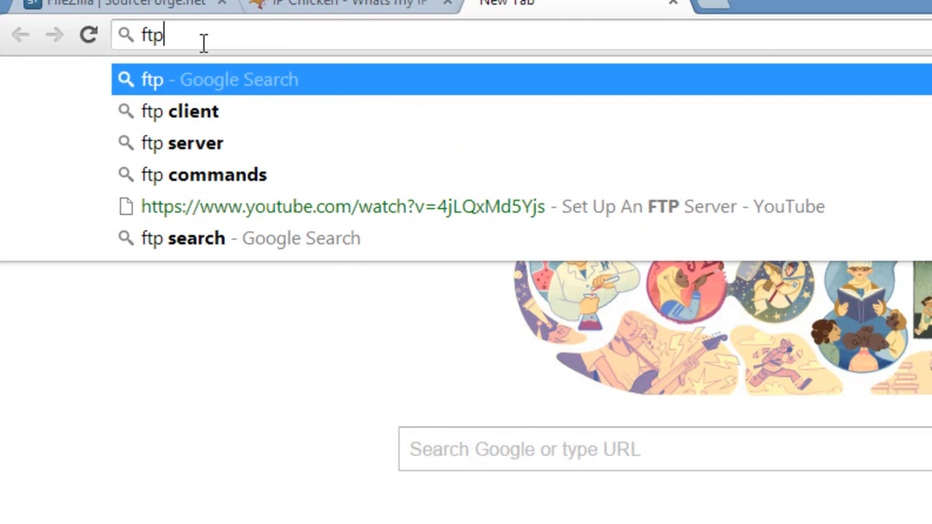
{"action": "type", "text": "://"}
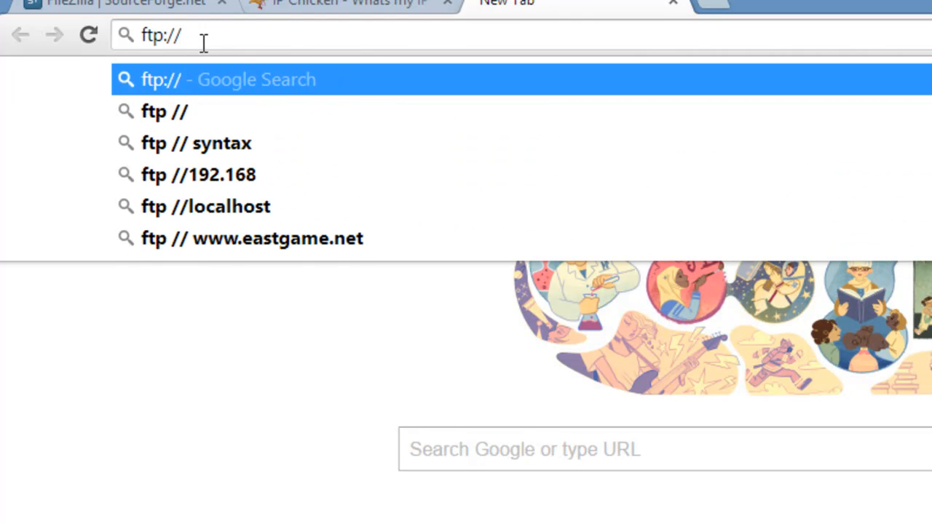
{"action": "key", "text": "ctrl+v"}
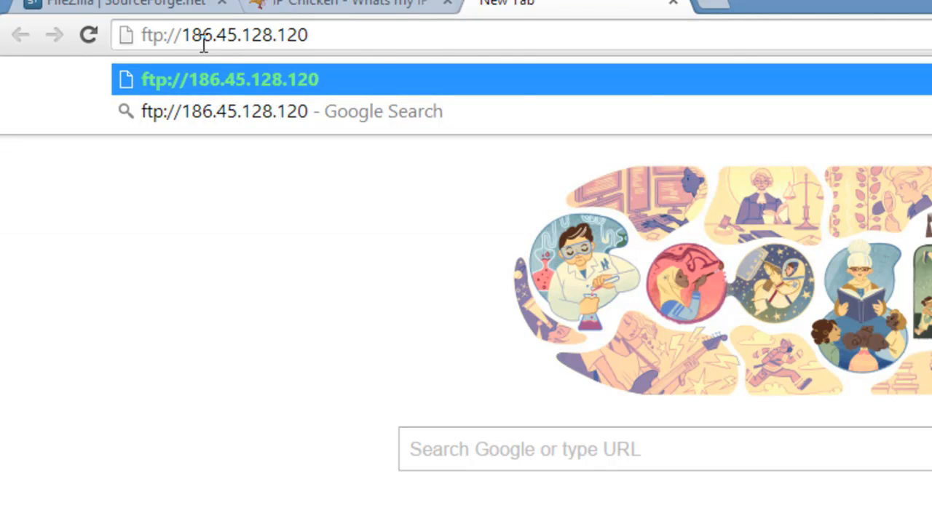
{"action": "key", "text": "Return"}
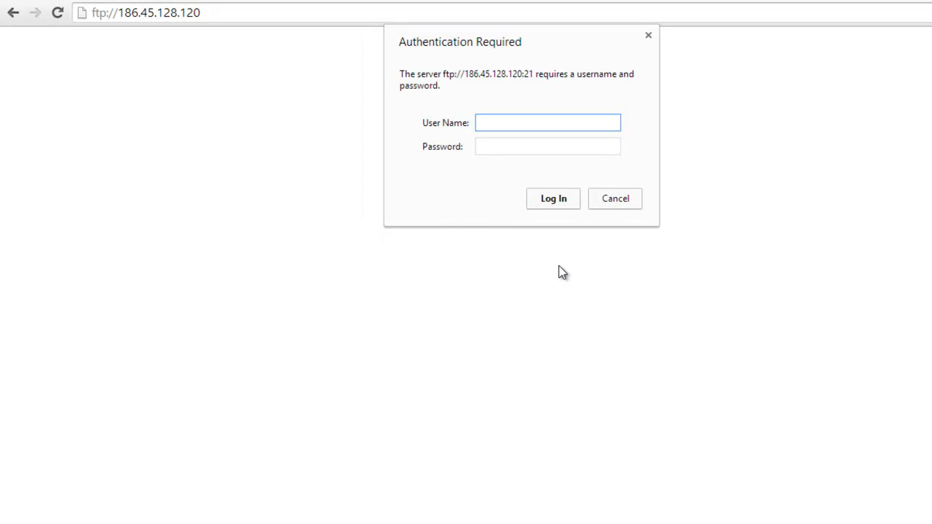
Log in to the FTP server at the public address with the user name Admin and the account password.
{"action": "type", "text": "Admin"}
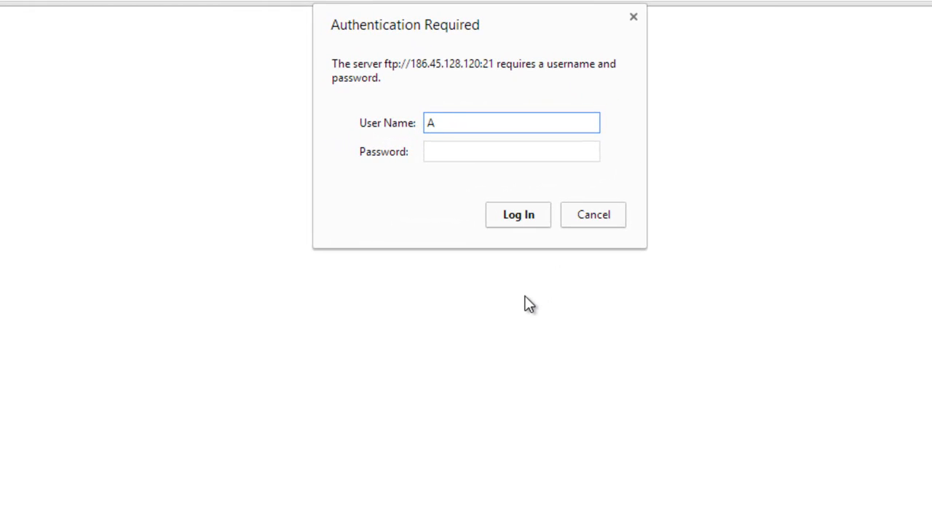
{"action": "key", "text": "Tab"}
{"action": "type", "text": "************"}
{"action": "key", "text": "Return"}
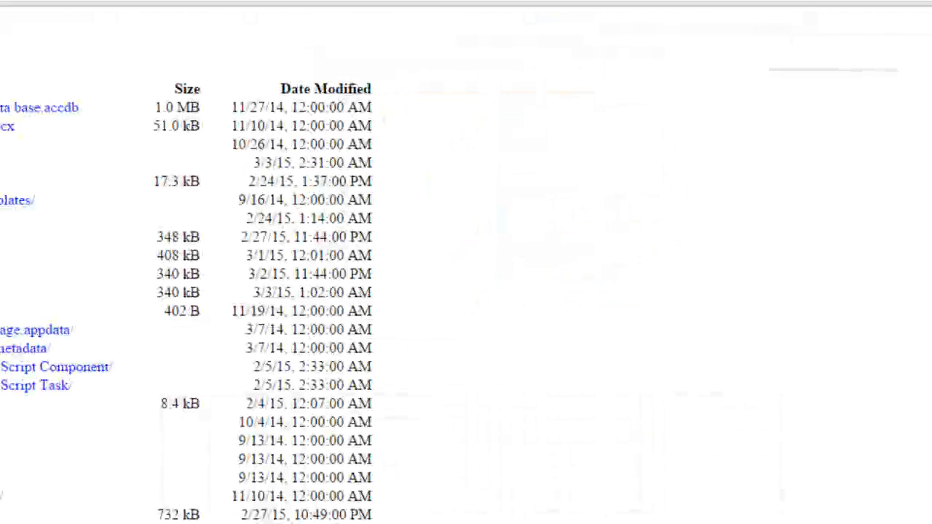